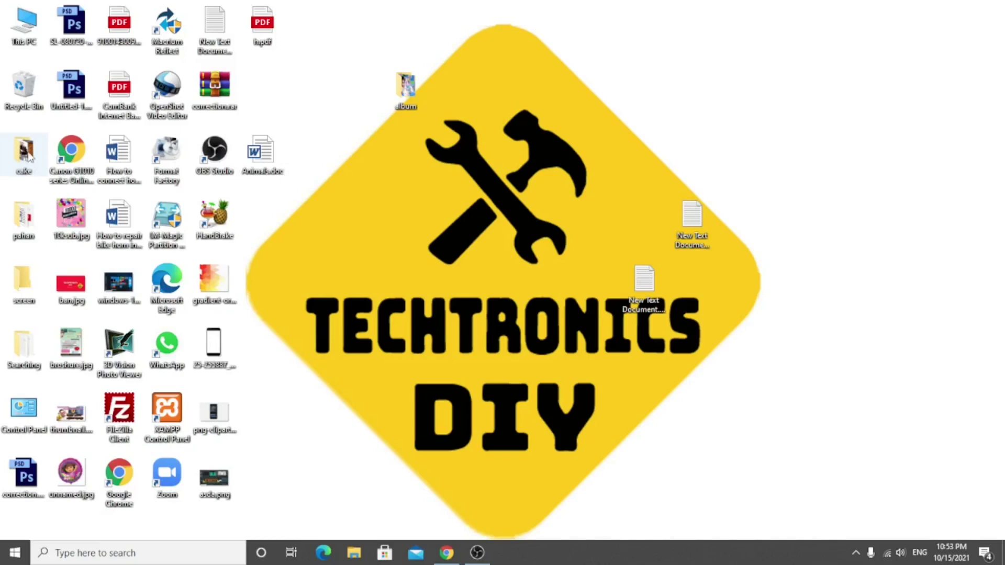
# Open the cake folder maximized, select all 25 files and bring up Copy as path.
pyautogui.doubleClick(29, 155)
pyautogui.scroll(-2, 387, 271)
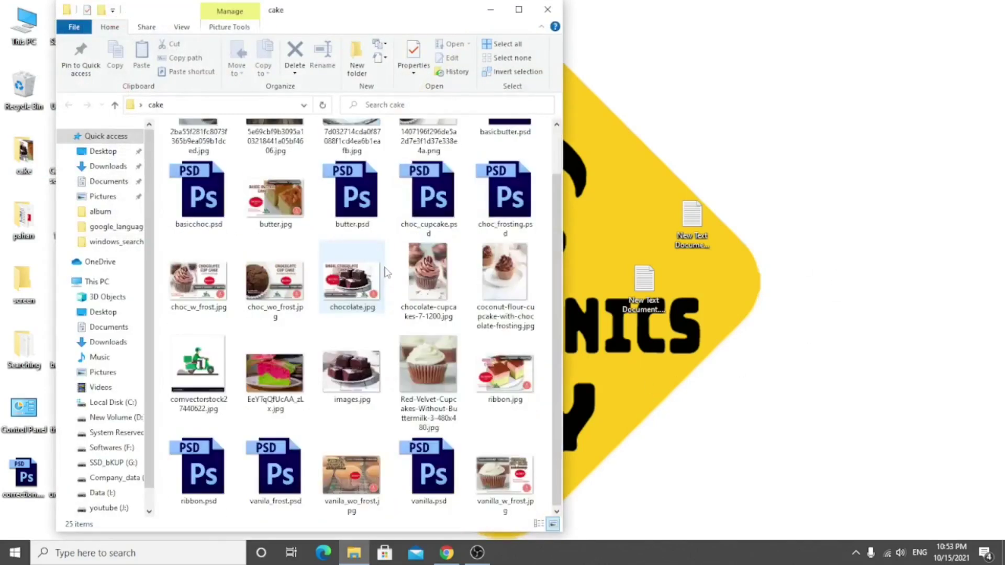
pyautogui.click(518, 9)
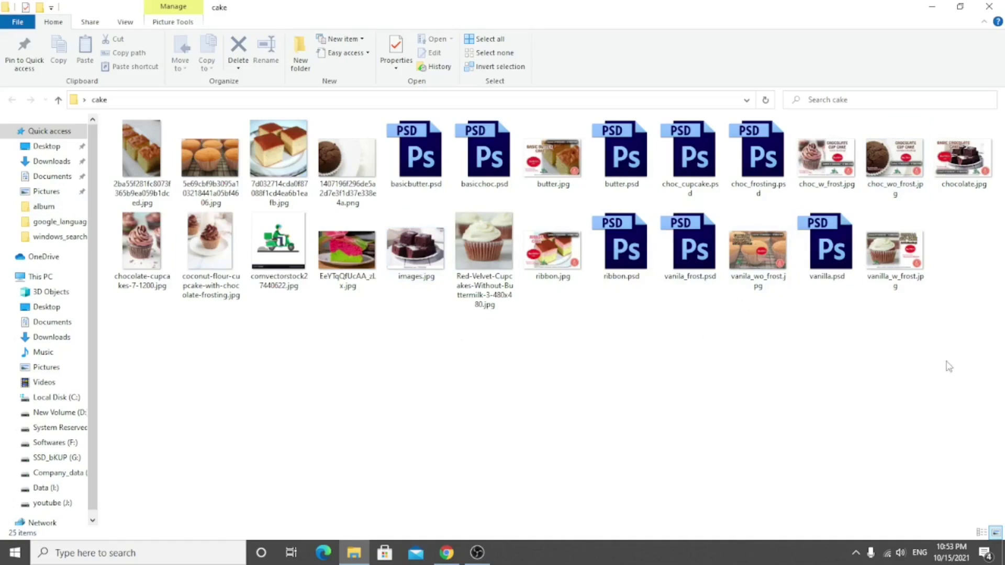
pyautogui.moveTo(949, 364); pyautogui.dragTo(255, 145)
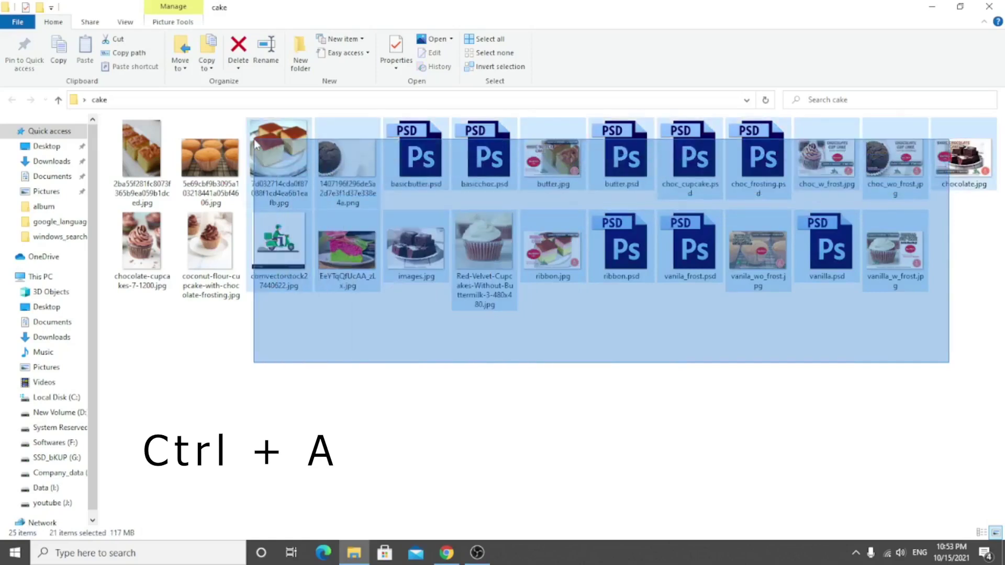
pyautogui.click(562, 419)
pyautogui.hotkey('ctrl', 'a')
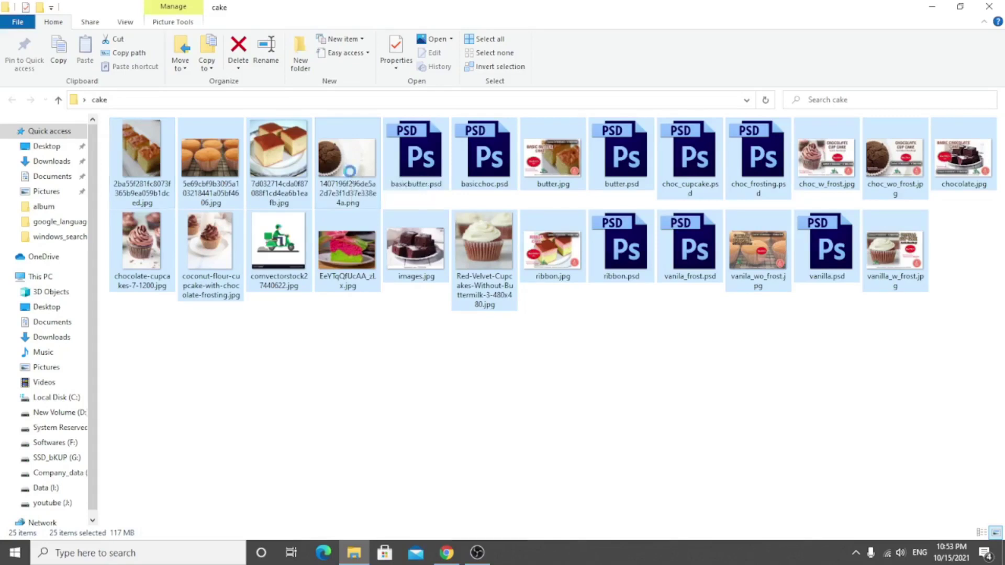
pyautogui.keyDown('shift'); pyautogui.rightClick(354, 174); pyautogui.keyUp('shift')
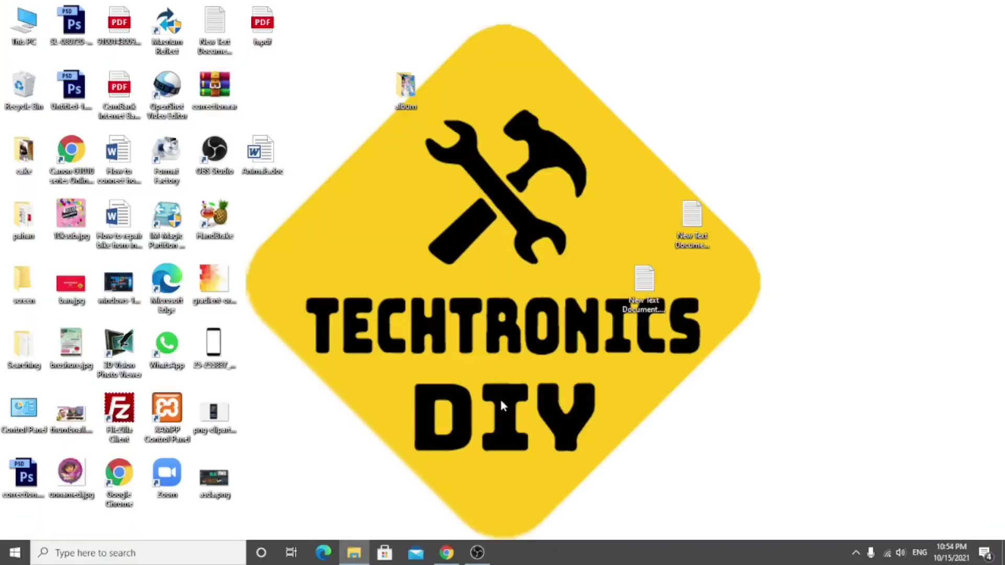
# Open New Text Document (3).txt maximized and paste in the 25 cake file paths.
pyautogui.doubleClick(696, 216)
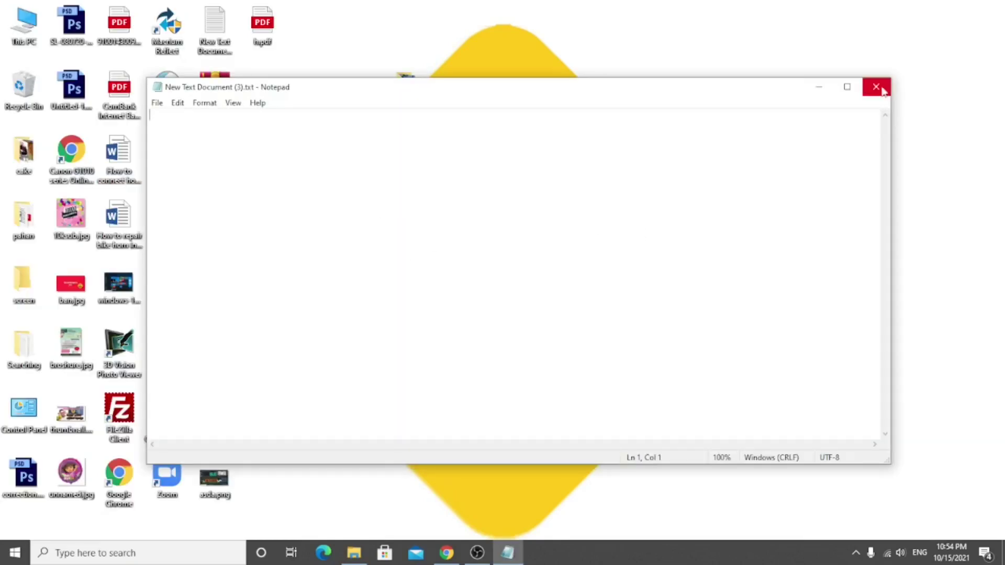
pyautogui.click(848, 87)
pyautogui.click(30, 21)
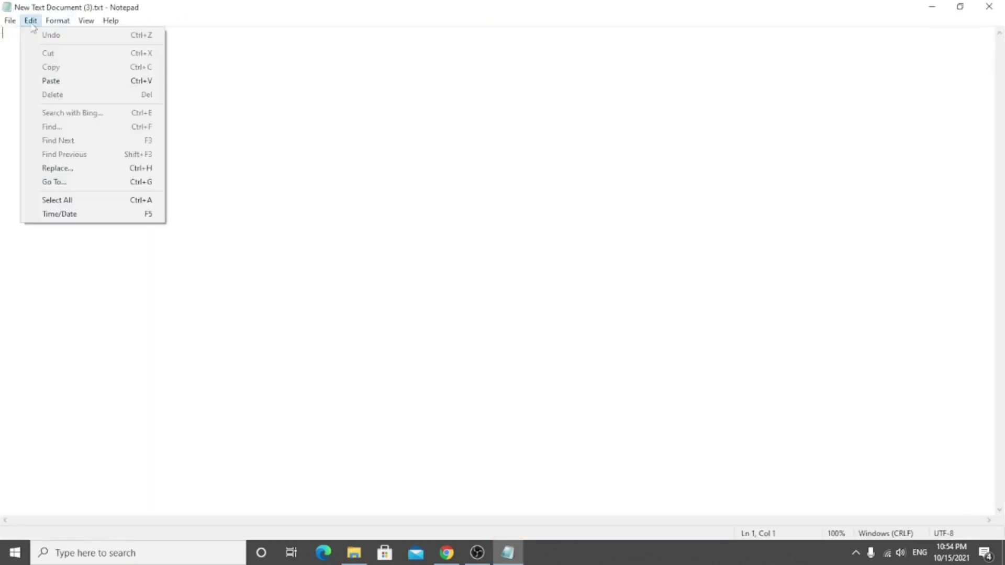
pyautogui.click(52, 81)
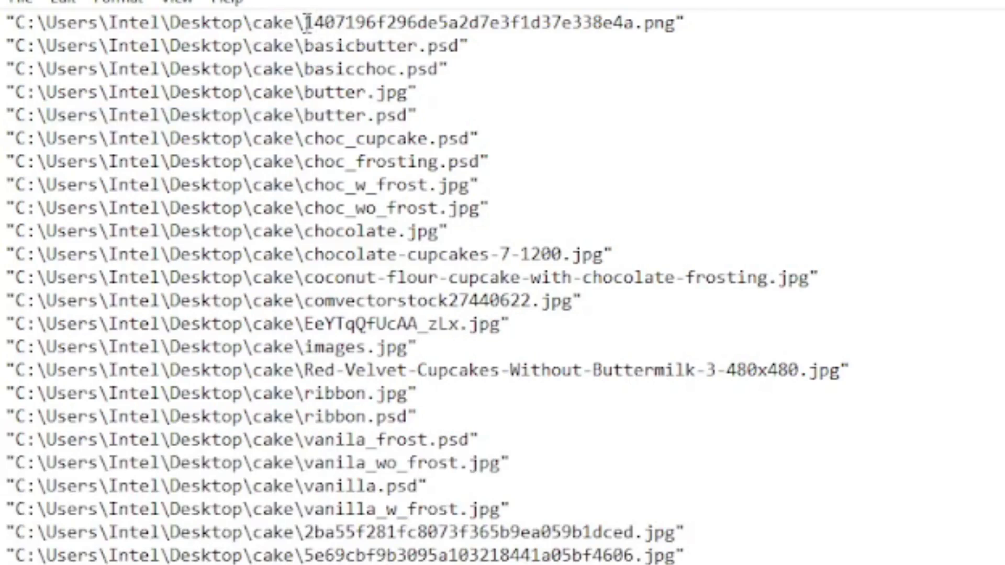
# Select the leading quote and folder prefix of the first path on line 1.
pyautogui.moveTo(307, 22); pyautogui.dragTo(45, 22)
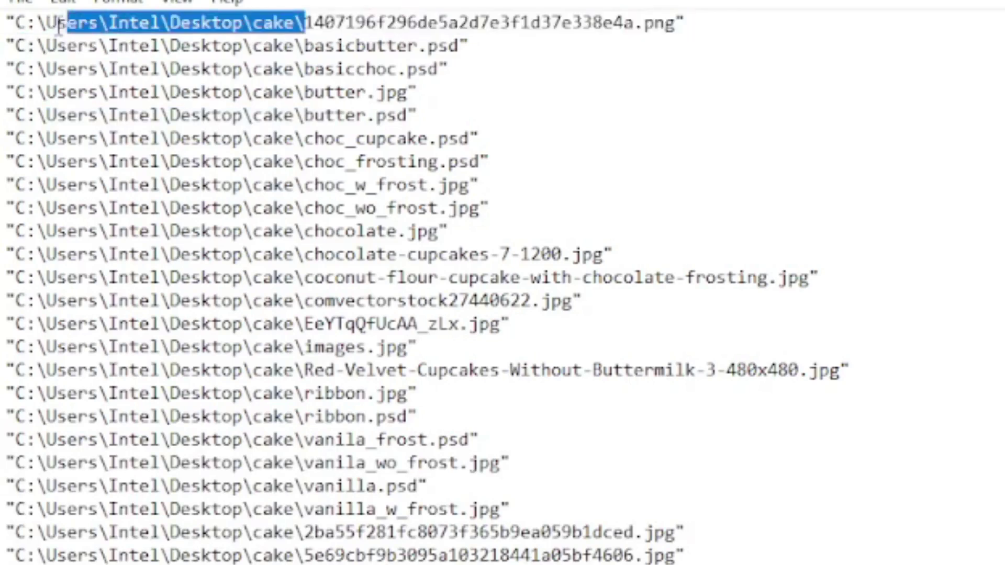
pyautogui.click(485, 98)
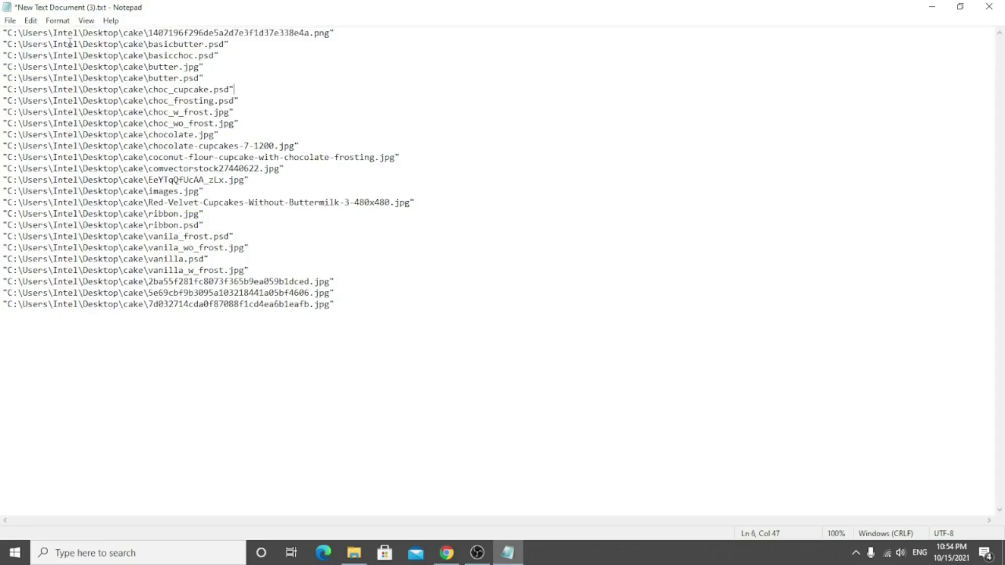
pyautogui.moveTo(151, 32); pyautogui.dragTo(3, 33)
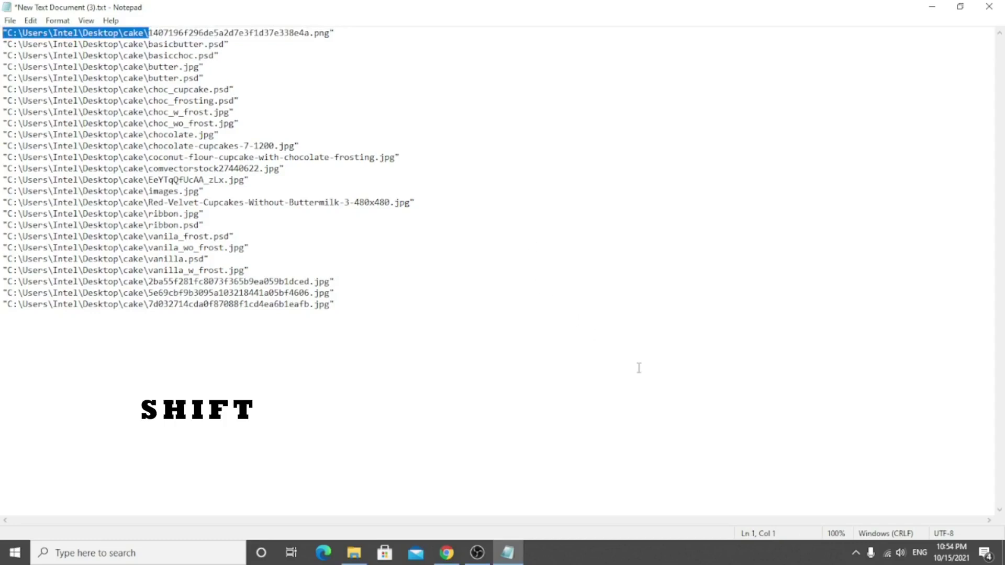
# Replace the selected quote-and-folder prefix with nothing on every line using Ctrl+H.
pyautogui.hotkey('ctrl', 'h')
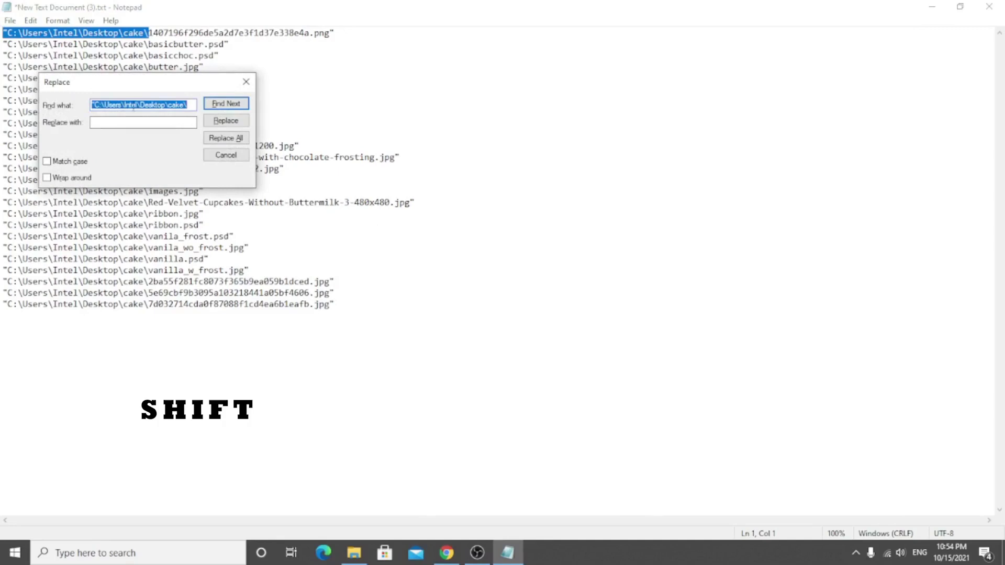
pyautogui.moveTo(152, 83); pyautogui.dragTo(589, 110)
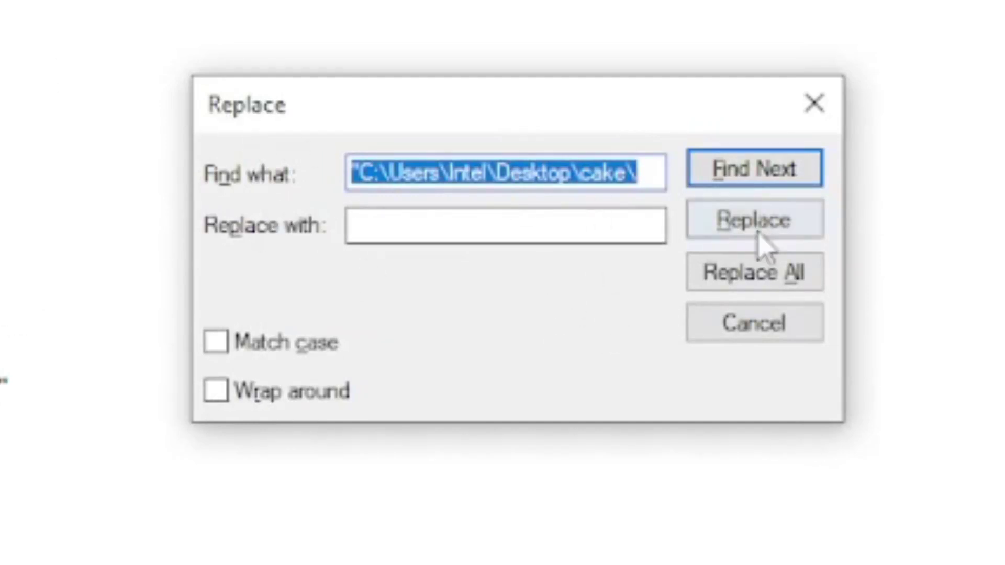
pyautogui.click(789, 282)
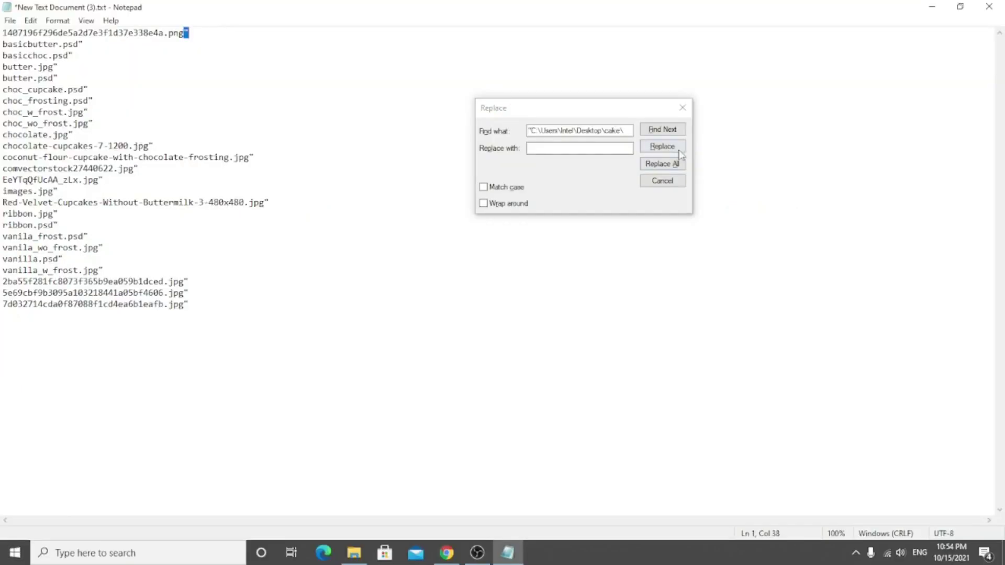
# Replace every remaining " mark with nothing, then check the bare file name lines.
pyautogui.click(662, 182)
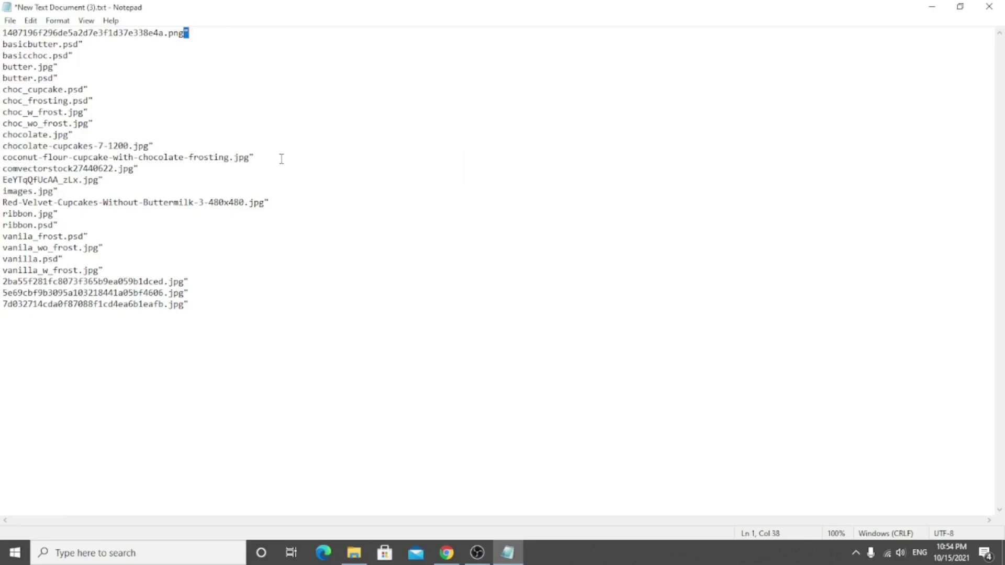
pyautogui.hotkey('ctrl', 'h')
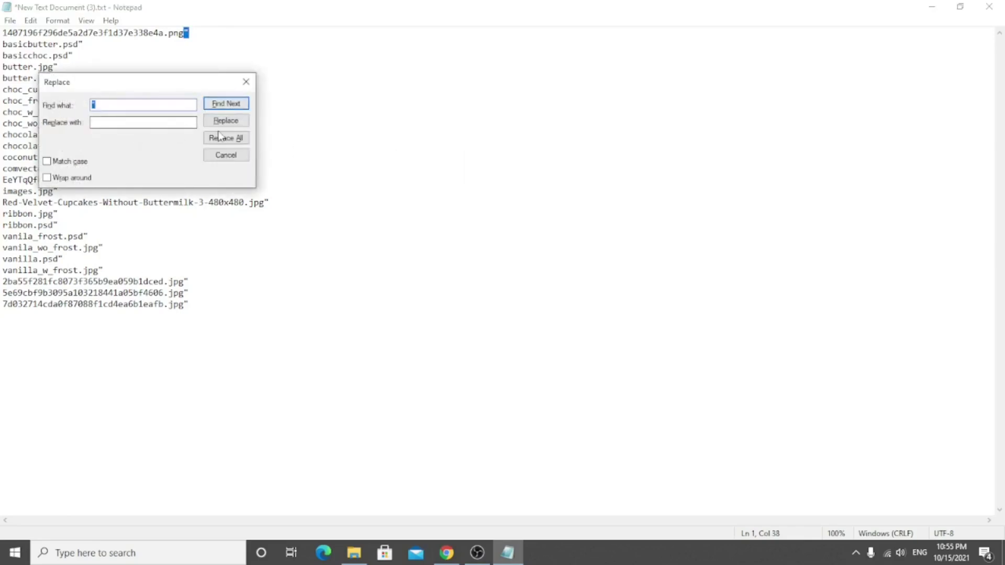
pyautogui.click(225, 137)
pyautogui.moveTo(217, 84); pyautogui.dragTo(577, 98)
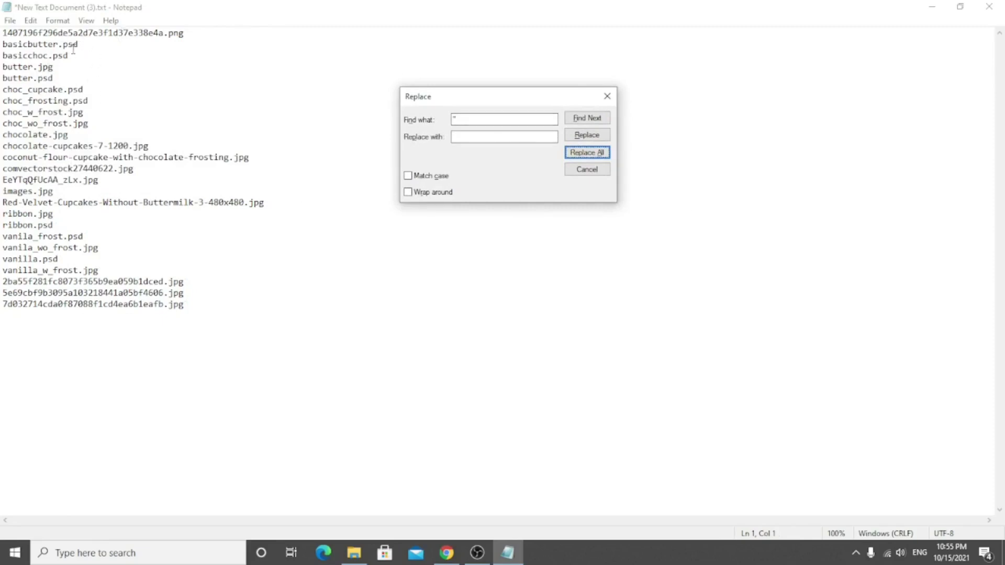
pyautogui.click(73, 46)
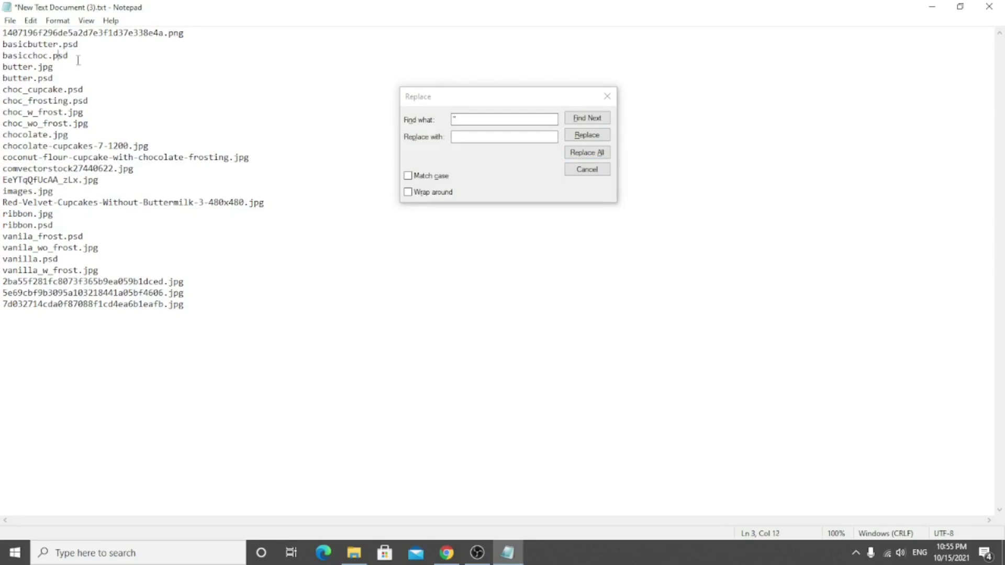
pyautogui.moveTo(3, 44); pyautogui.dragTo(39, 306)
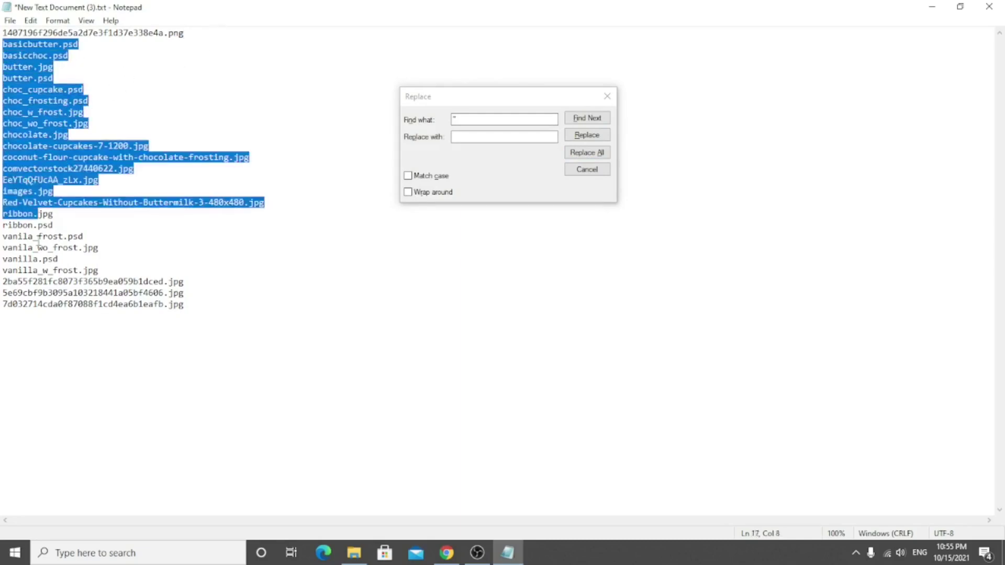
pyautogui.click(168, 408)
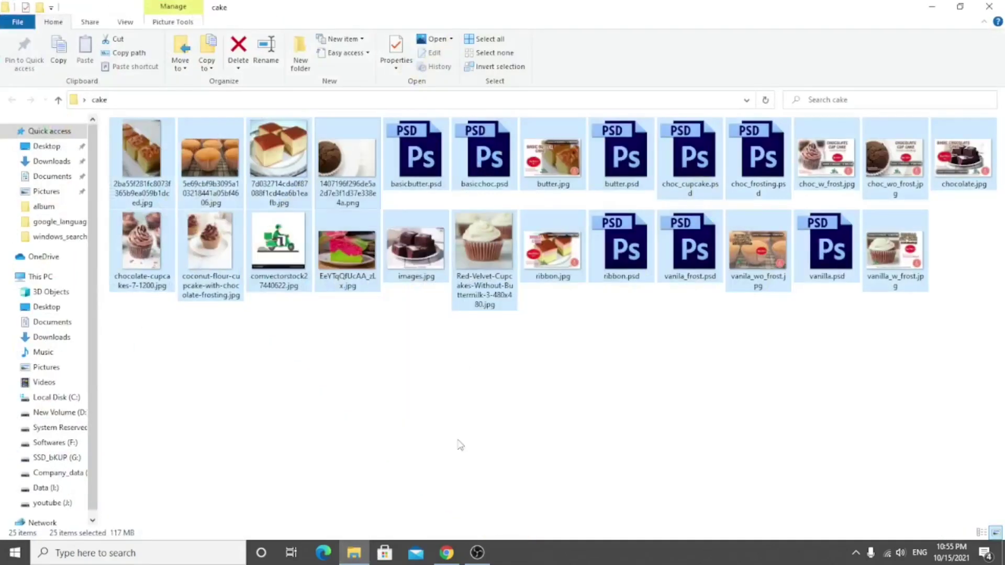
# Select all 25 cake files and copy them with Shift+right-click Copy as path.
pyautogui.click(459, 444)
pyautogui.hotkey('ctrl', 'a')
pyautogui.moveTo(346, 161)
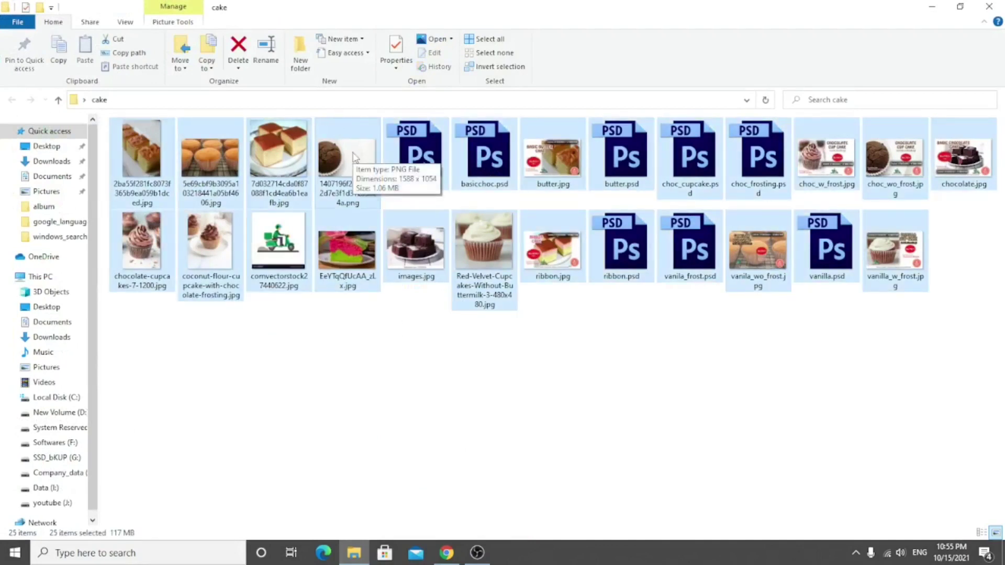
pyautogui.rightClick(356, 157)
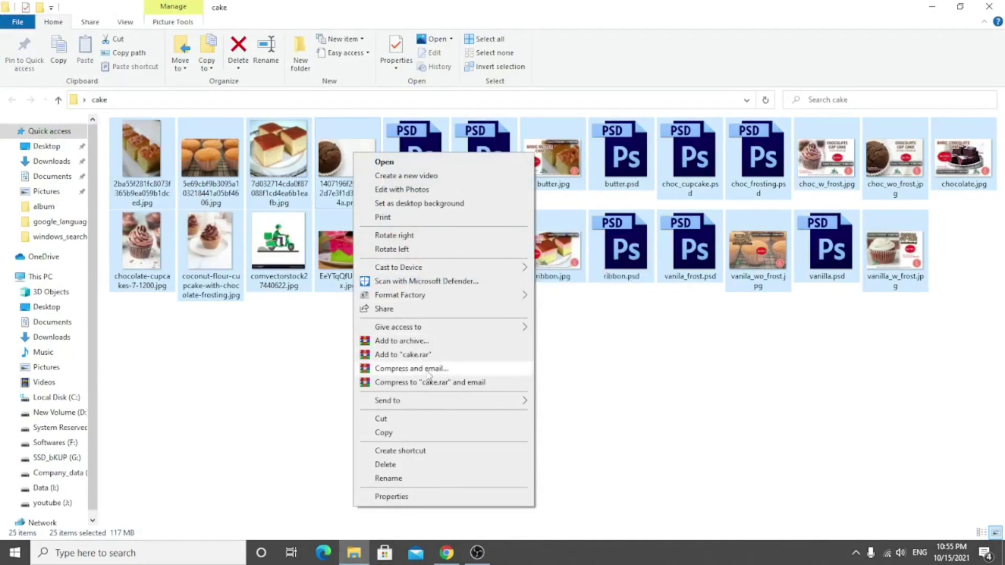
pyautogui.press('Escape')
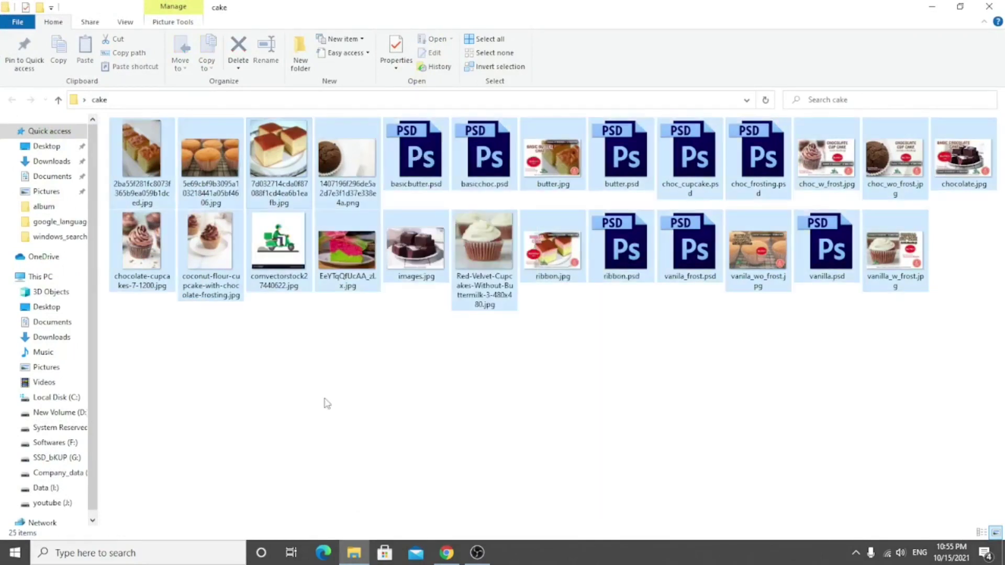
pyautogui.keyDown('shift'); pyautogui.rightClick(280, 177); pyautogui.keyUp('shift')
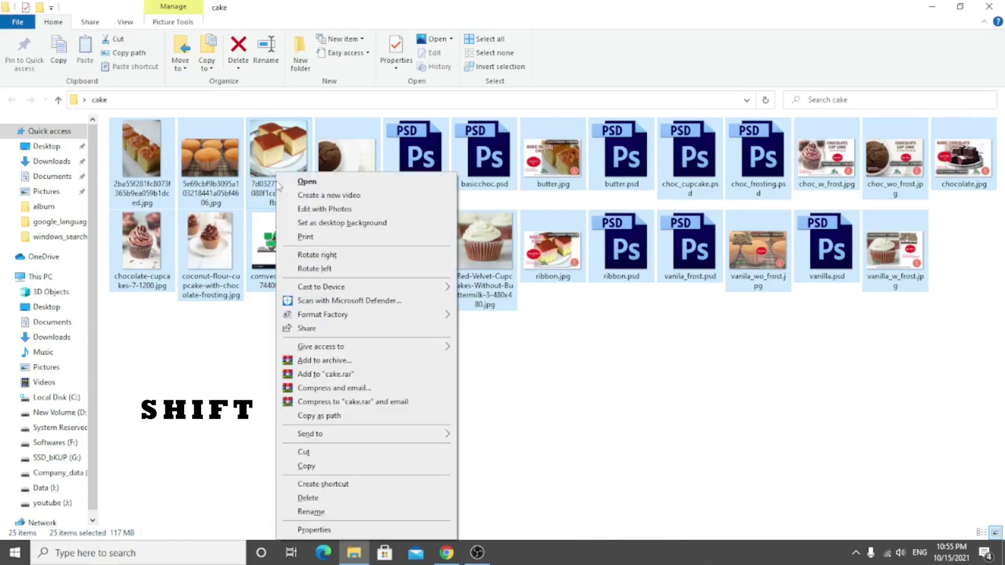
pyautogui.click(320, 416)
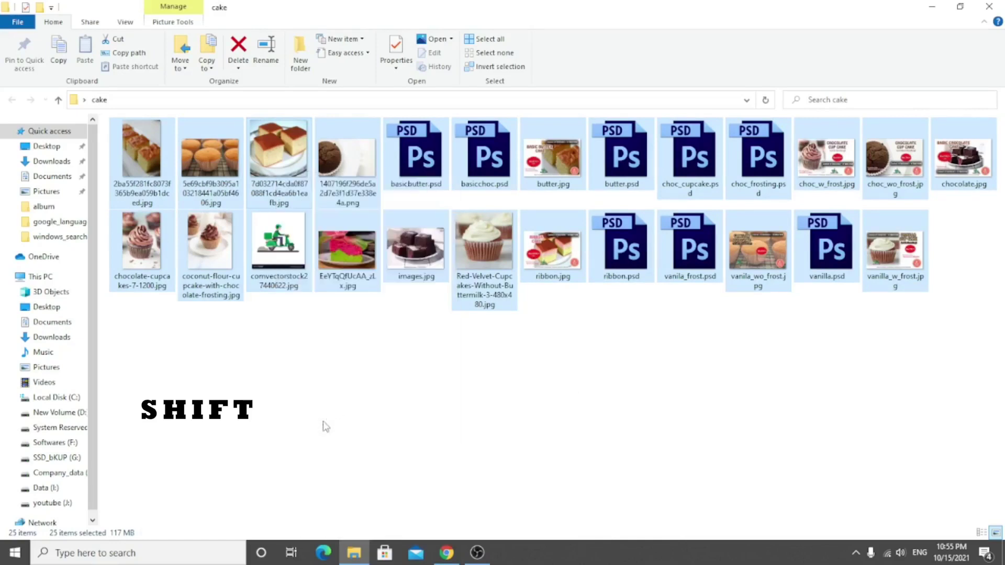
# Launch Excel 2013 and paste the cake file paths into A1 of a blank workbook.
pyautogui.click(141, 553)
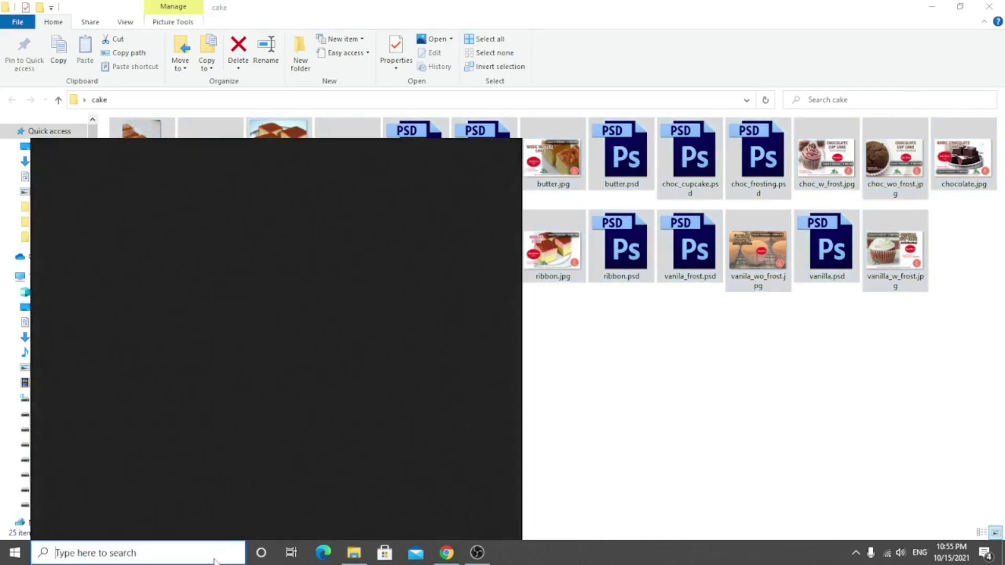
pyautogui.write('exe')
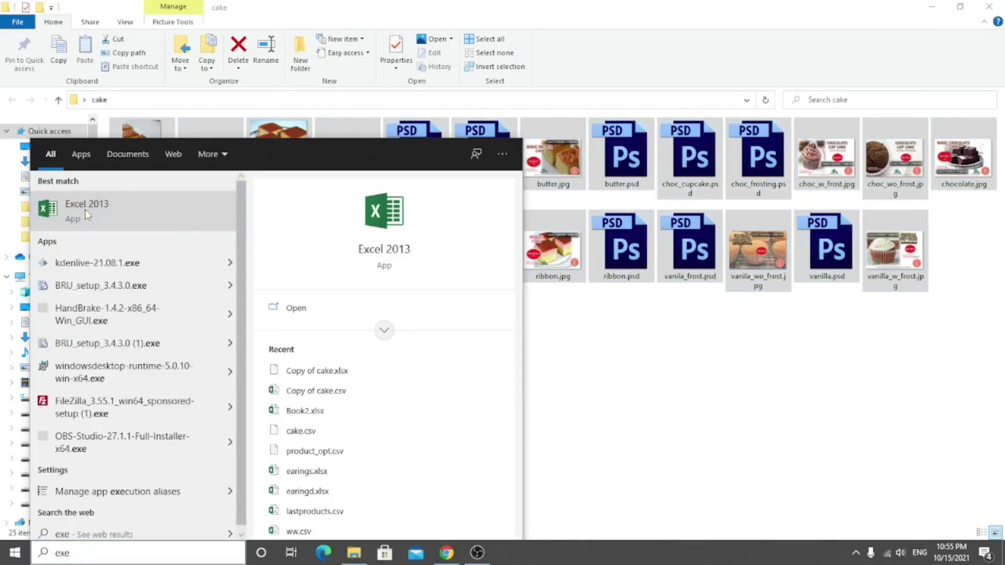
pyautogui.click(85, 211)
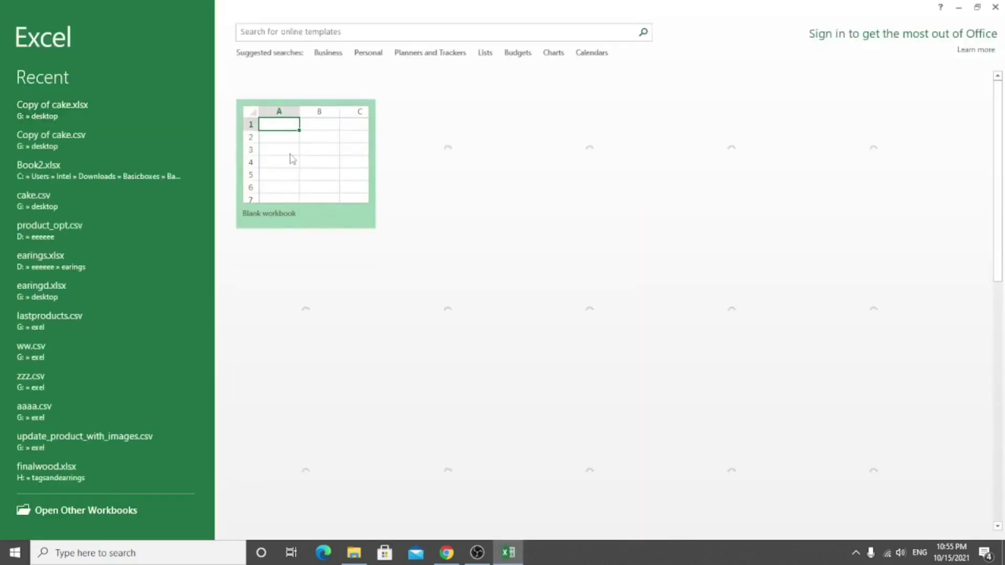
pyautogui.click(291, 157)
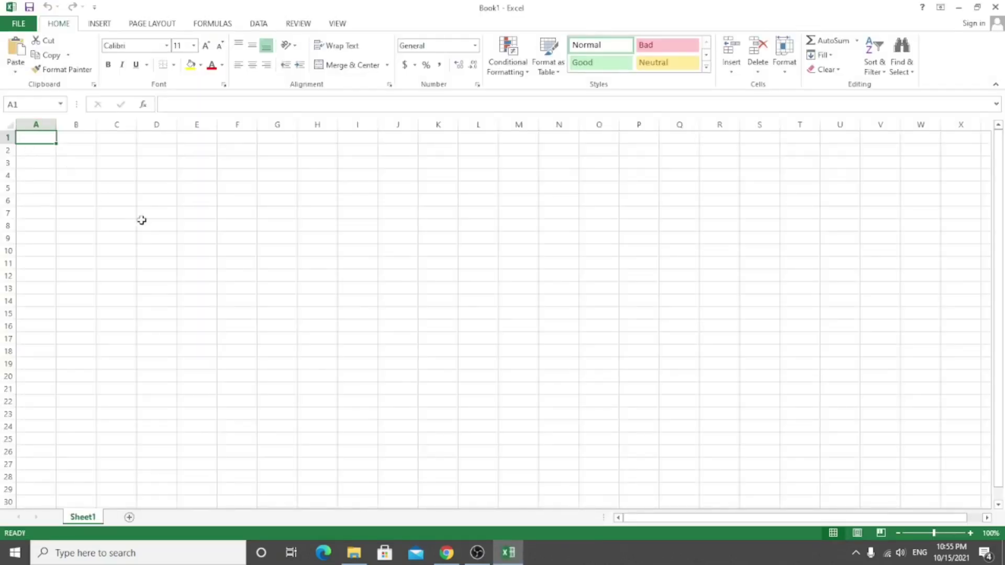
pyautogui.write('C:\\Users\\Intel\\Desktop\\cake\\7d032714cda0f87088f1cd4ea6b1eafb.jpg C:\\Users\\Intel\\Desktop\\cake\\1407196f296de5a2d7e3f1d37e338e4a.png C:\\Users\\Intel\\Desktop\\cake\\basicbutter.psd C:\\Users\\Intel\\Desktop\\cake\\basicchoc.psd C:\\Users\\Intel\\Desktop\\cake\\butter.jpg C:\\Users\\Intel\\Desktop\\cake\\butter.psd C:\\Users\\Intel\\Desktop\\cake\\choc_cupcake.psd C:\\Users\\Intel\\Desktop\\cake\\choc_frosting.psd C:\\Users\\Intel\\Desktop\\cake\\choc_w_frost.jpg C:\\Users\\Intel\\Desktop\\cake\\choc_wo_frost.jpg C:\\Users\\Intel\\Desktop\\cake\\chocolate.jpg C:\\Users\\Intel\\Desktop\\cake\\chocolate-cupcakes-7-1200.jpg C:\\Users\\Intel\\Desktop\\cake\\coconut-flour-cupcake-with-chocolate-frosting.jpg C:\\Users\\Intel\\Desktop\\cake\\comvectorstock27440622.jpg C:\\Users\\Intel\\Desktop\\cake\\EeYTqQfUcAA_zLx.jpg C:\\Users\\Intel\\Desktop\\cake\\images.jpg C:\\Users\\Intel\\Desktop\\cake\\Red-Velvet-Cupcakes-Without-Buttermilk-3-480x480.jpg C:\\Users\\Intel\\Desktop\\cake\\ribbon.jpg C:\\Users\\Intel\\Desktop\\cake\\ribbon.psd C:\\Users\\Intel\\Desktop\\cake\\vanila_frost.psd C:\\Users\\Intel\\Desktop\\cake\\vanila_wo_frost.jpg C:\\Users\\Intel\\Desktop\\cake\\vanilla.psd C:\\Users\\Intel\\Desktop\\cake\\vanilla_w_frost.jpg C:\\Users\\Intel\\Desktop\\cake\\2ba55f281fc8073f365b9ea059b1dced.jpg C:\\Users\\Intel\\Desktop\\cake\\5e69cbf9b3095a103218441a05bf4606.jpg')
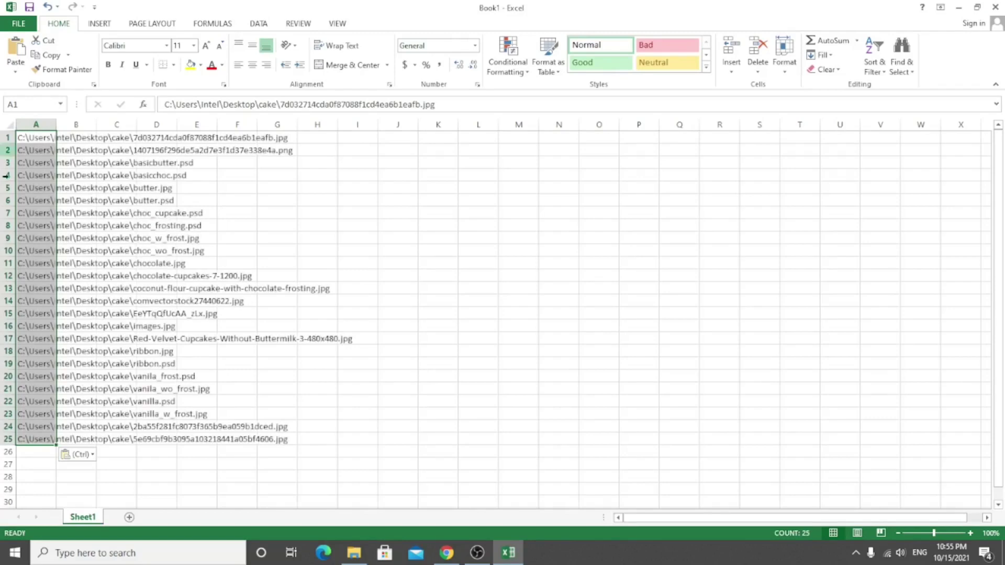
# Widen column A to show full paths and mark the folder prefix in A1.
pyautogui.moveTo(55, 124); pyautogui.dragTo(394, 124)
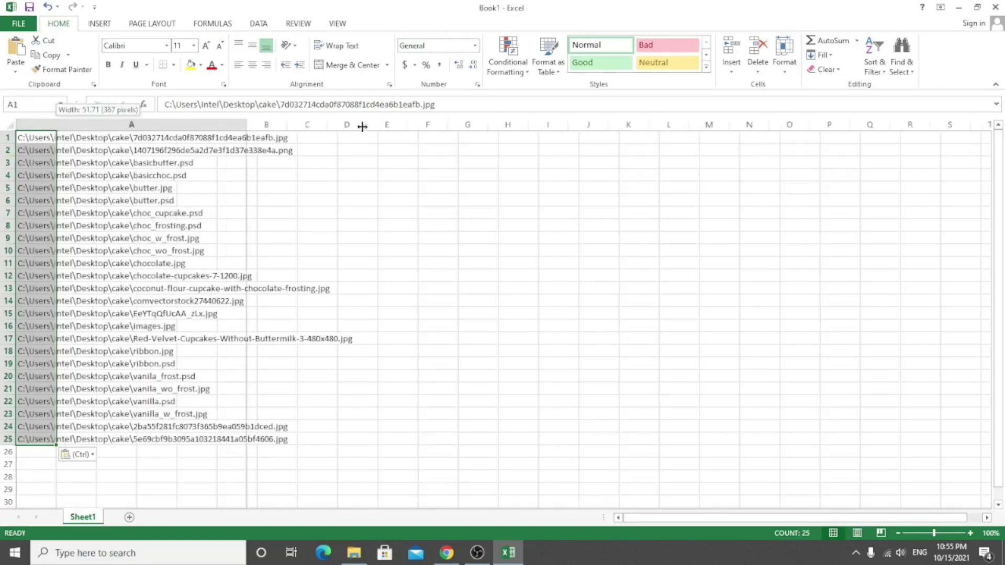
pyautogui.click(497, 238)
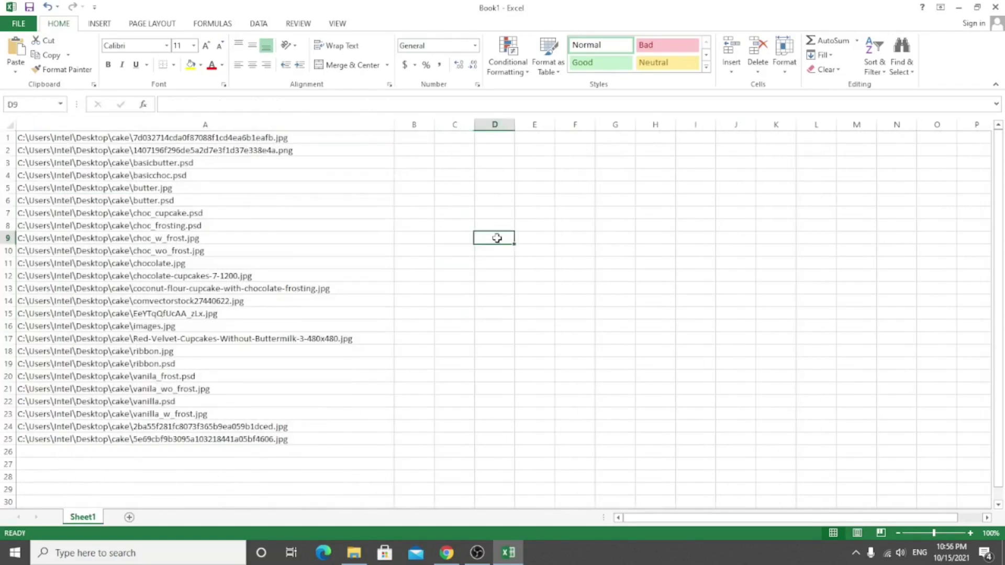
pyautogui.doubleClick(124, 138)
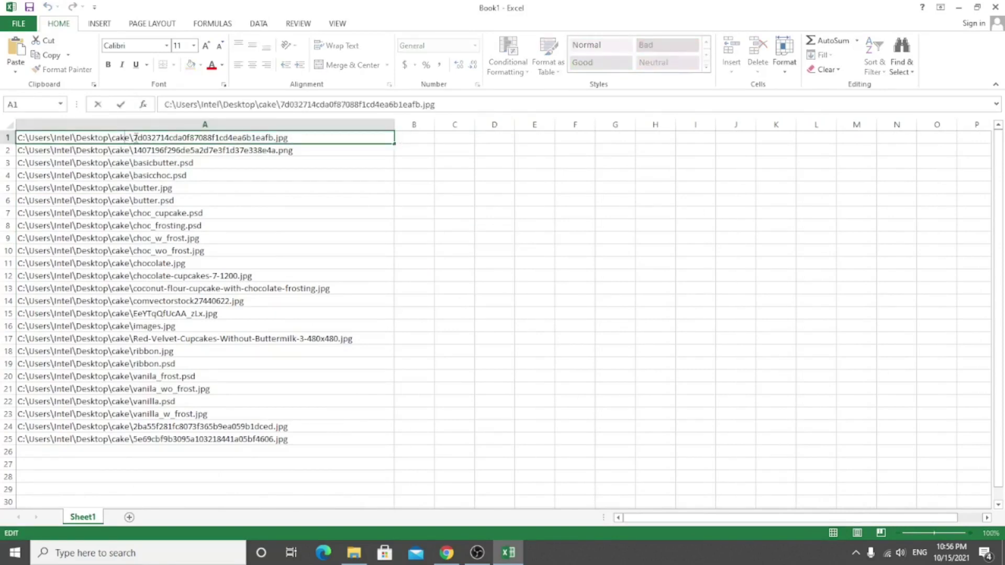
pyautogui.moveTo(129, 137); pyautogui.dragTo(17, 138)
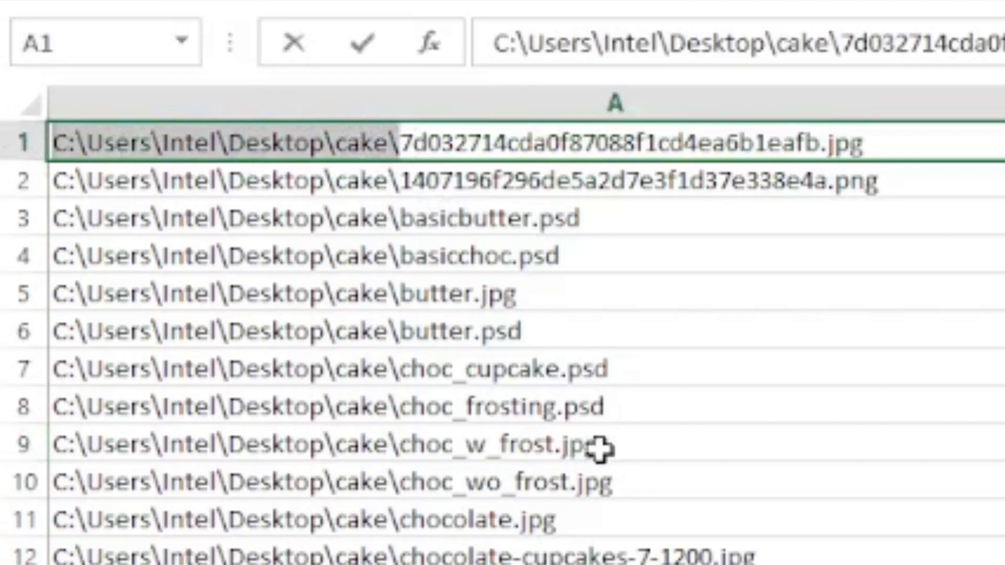
pyautogui.click(599, 449)
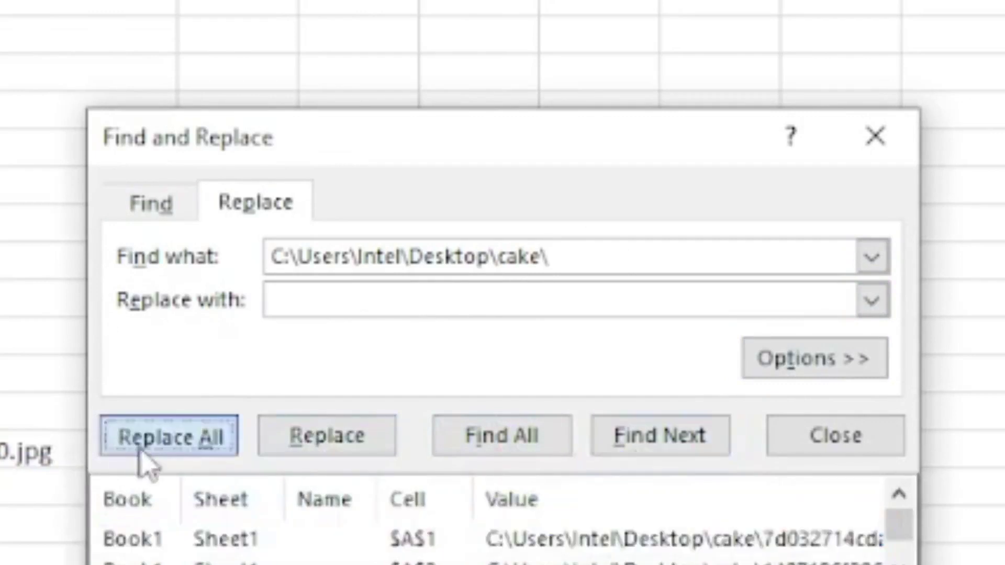
# Replace the folder prefix with nothing in all 25 cells and confirm the 25 replacements.
pyautogui.click(169, 436)
pyautogui.click(507, 361)
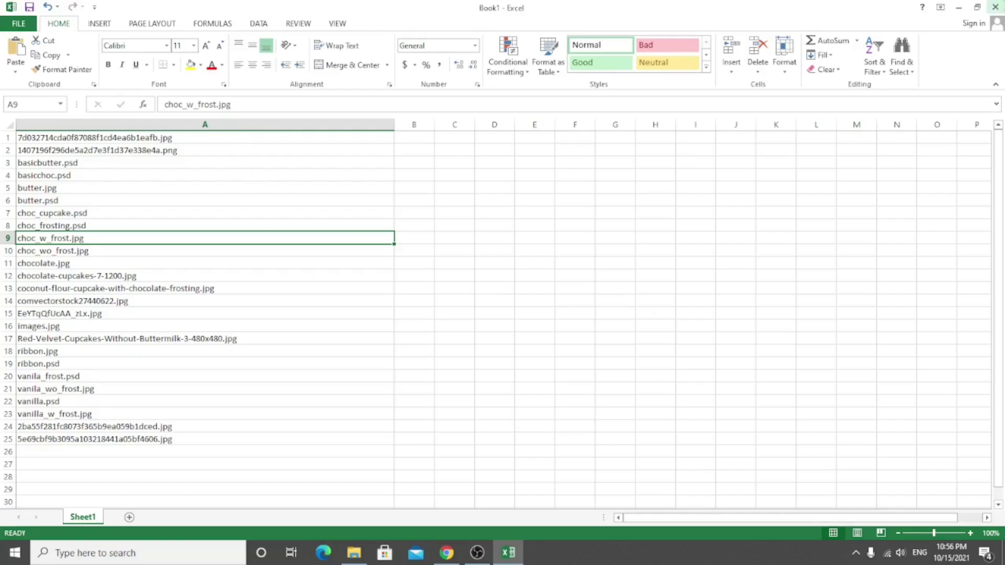
# Close the workbook with Don't Save, then deselect the files in the cake folder.
pyautogui.click(995, 7)
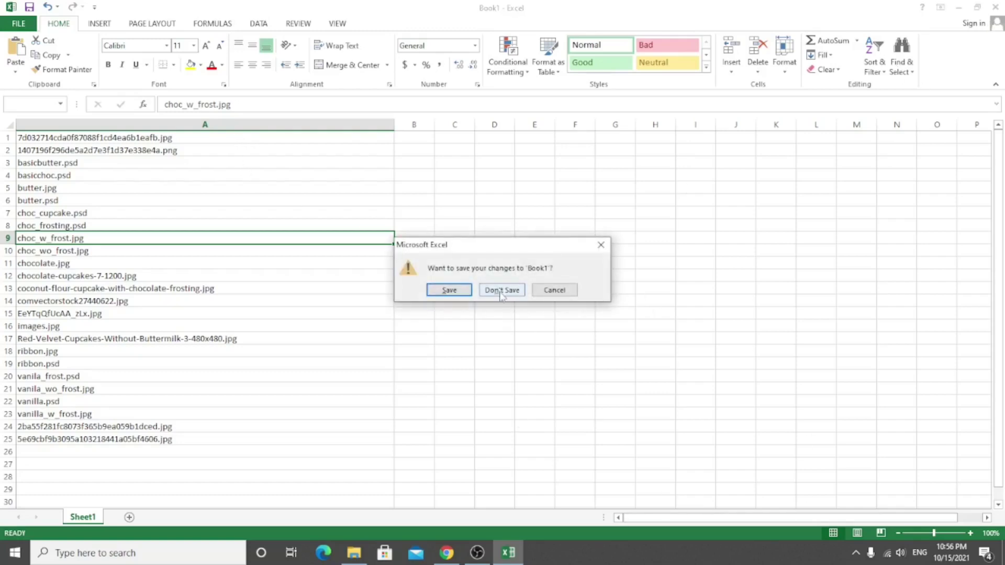
pyautogui.click(501, 291)
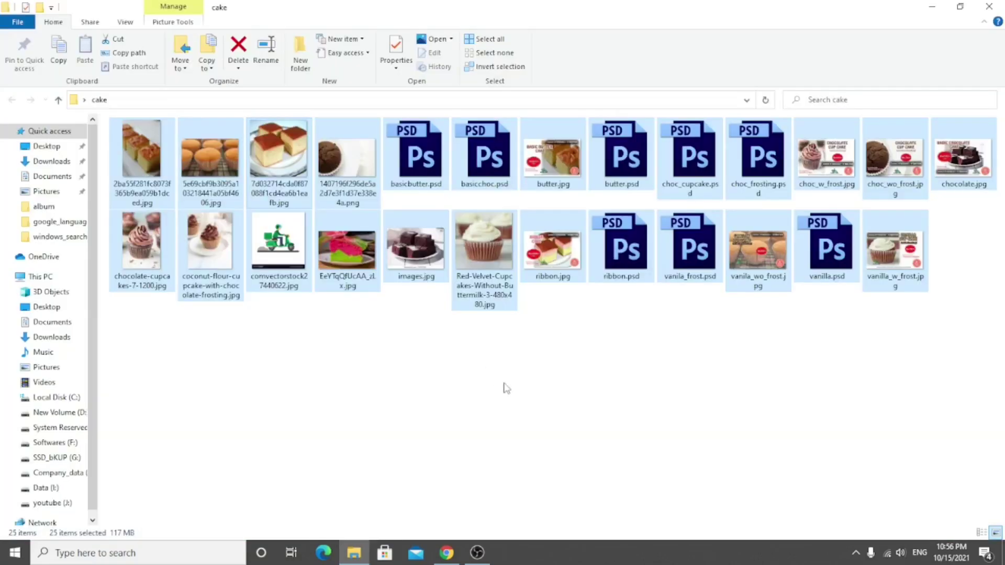
pyautogui.click(506, 388)
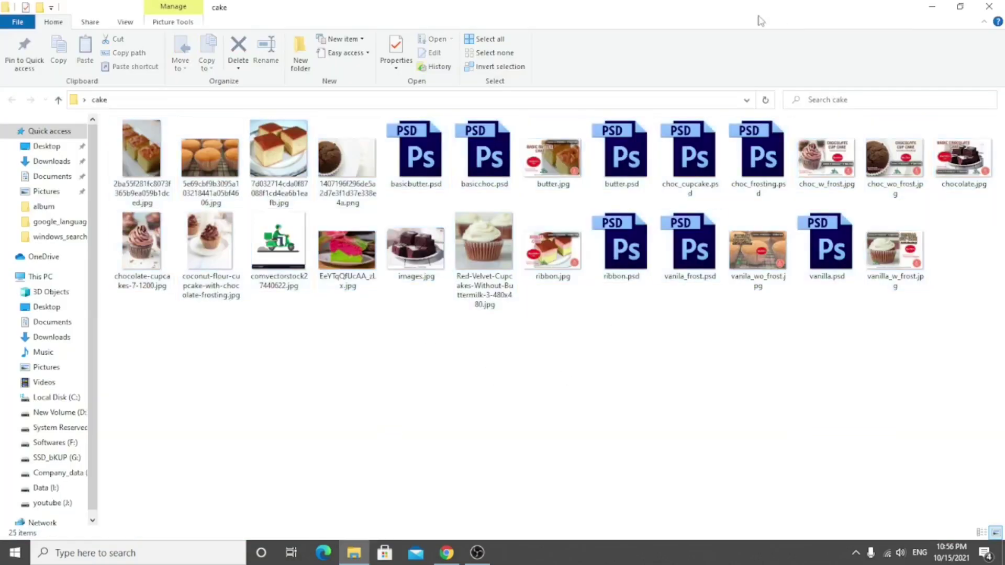